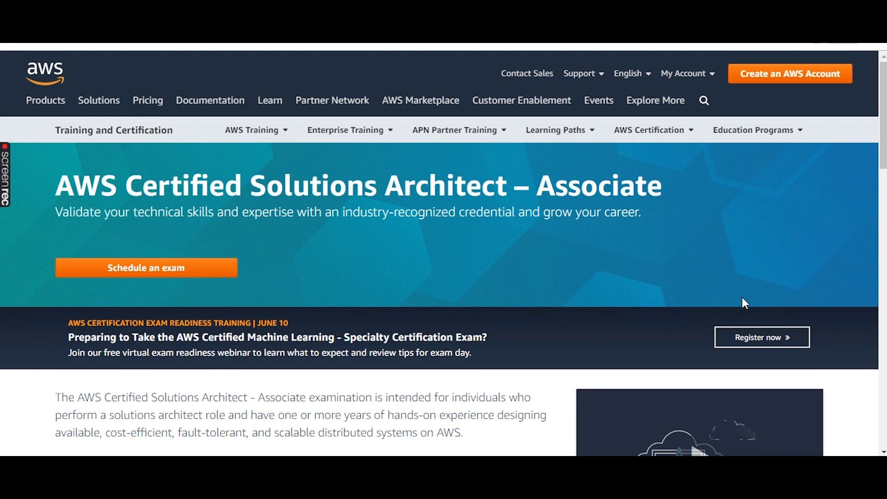
Open the registration form for the AWS Certified Machine Learning - Specialty exam readiness webinar.
click(748, 336)
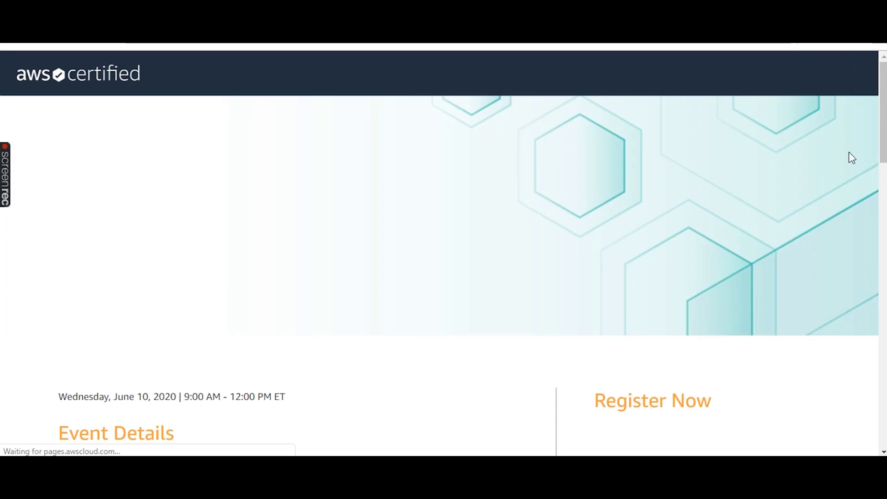
drag(884, 115, 885, 145)
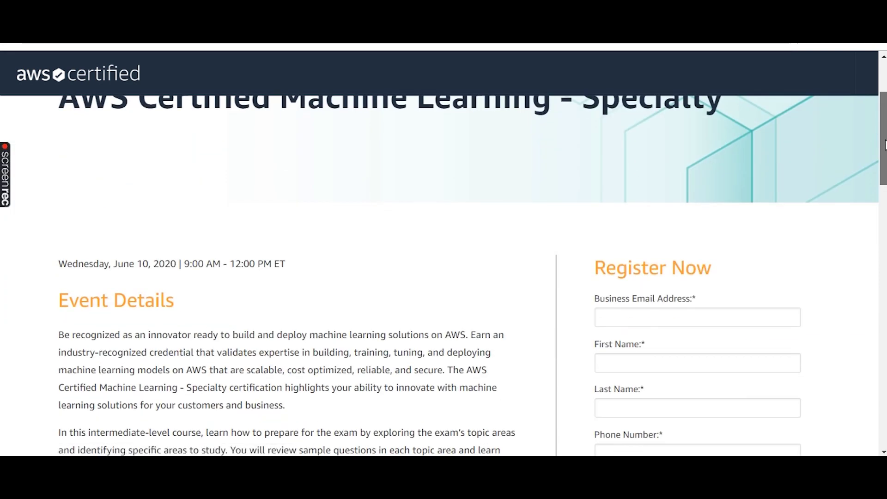
drag(885, 145, 882, 164)
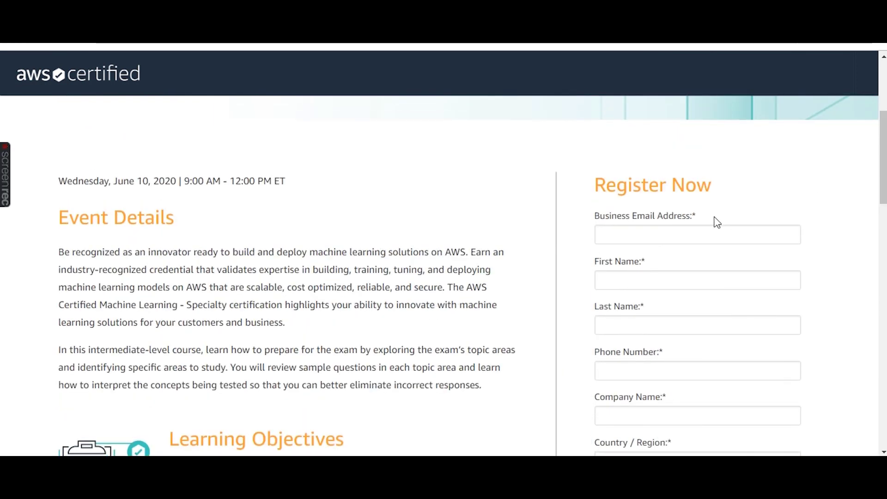
Fill in the business email, name, phone number, company and postal code from the saved autofill details.
click(674, 234)
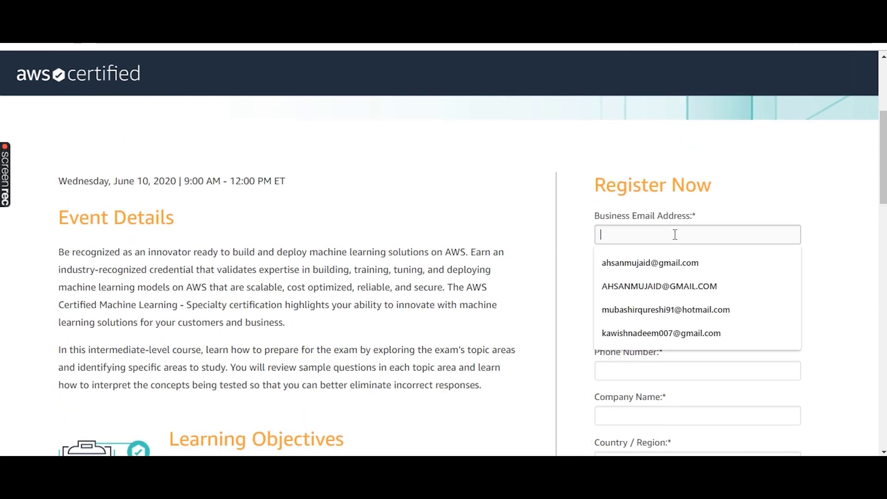
click(650, 273)
click(638, 280)
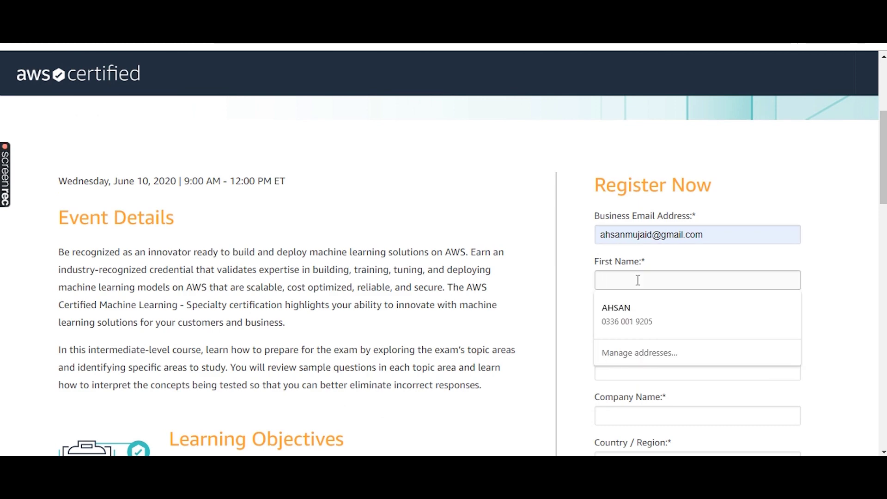
click(636, 303)
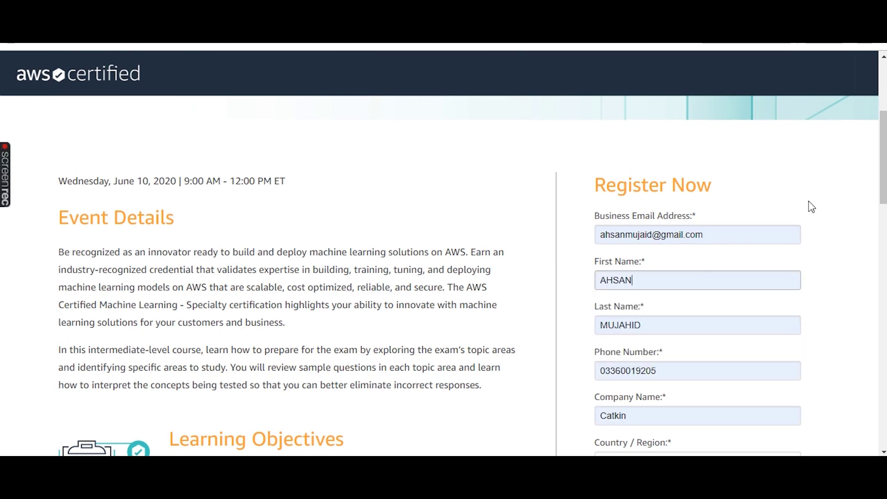
Set the country to Pakistan and the industry to Computers & Electronic in the registration form.
drag(882, 171, 879, 239)
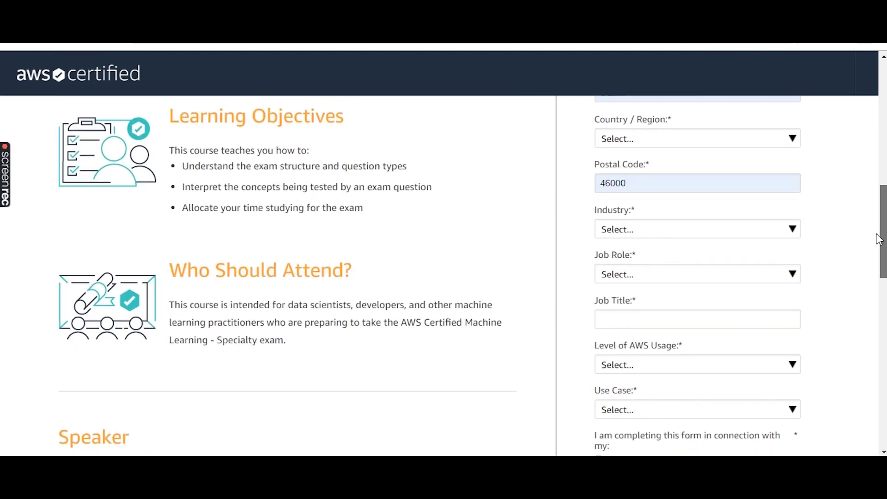
click(763, 139)
key(p)
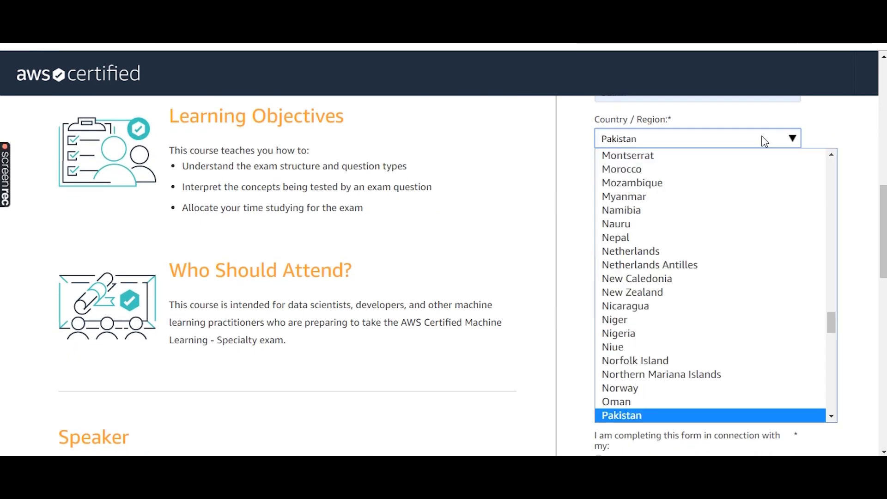
click(764, 139)
click(695, 230)
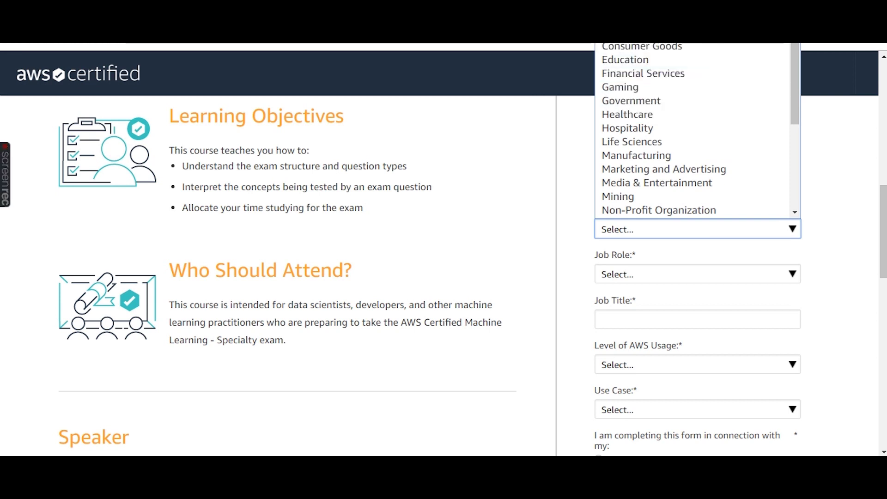
click(730, 33)
Set the job role to IT Executive in the registration form.
click(686, 273)
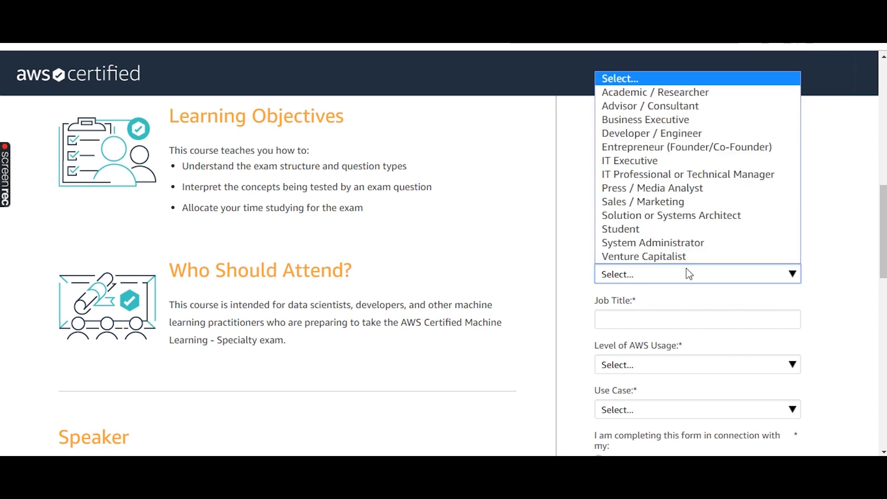
click(652, 160)
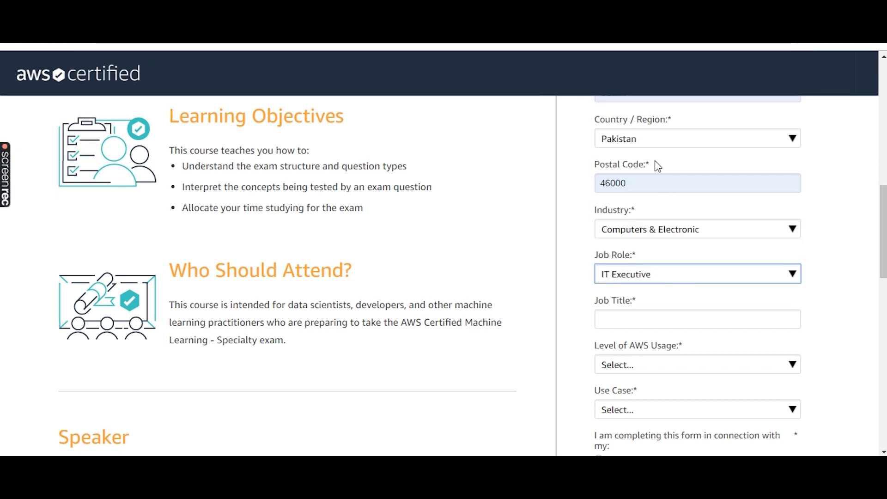
click(697, 279)
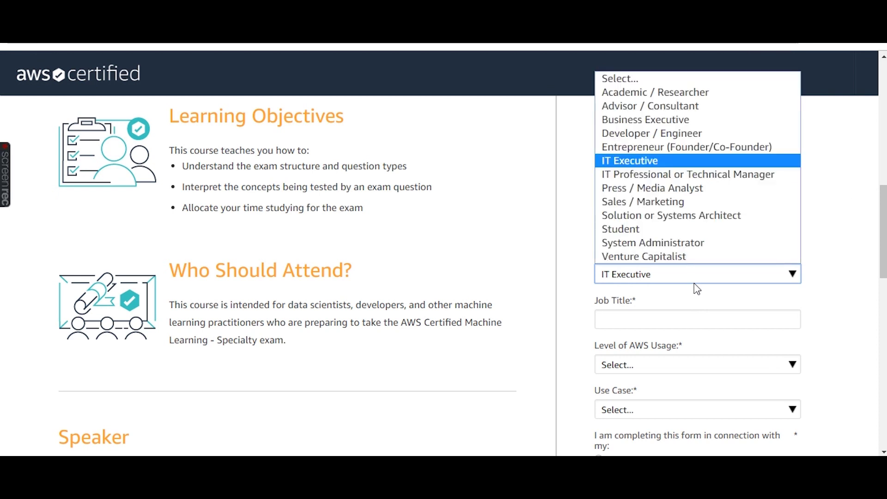
click(697, 289)
Enter "IT EXECTIVE" as the job title.
drag(884, 224, 882, 244)
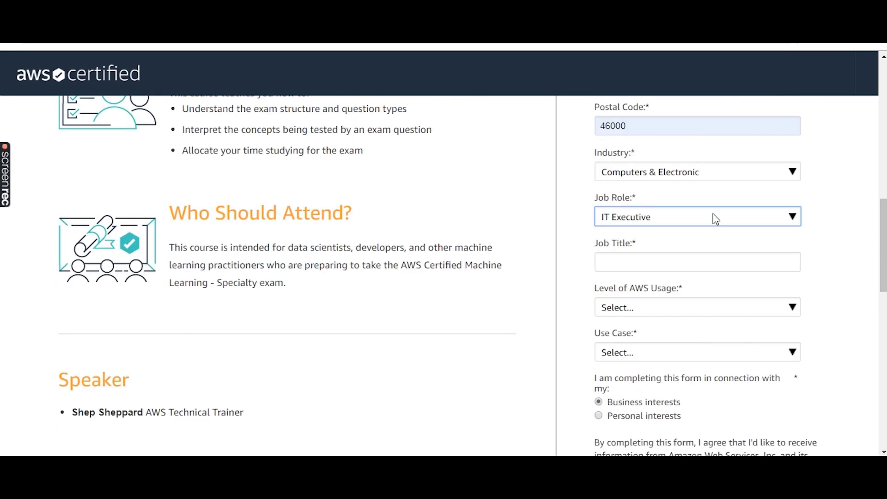
click(647, 262)
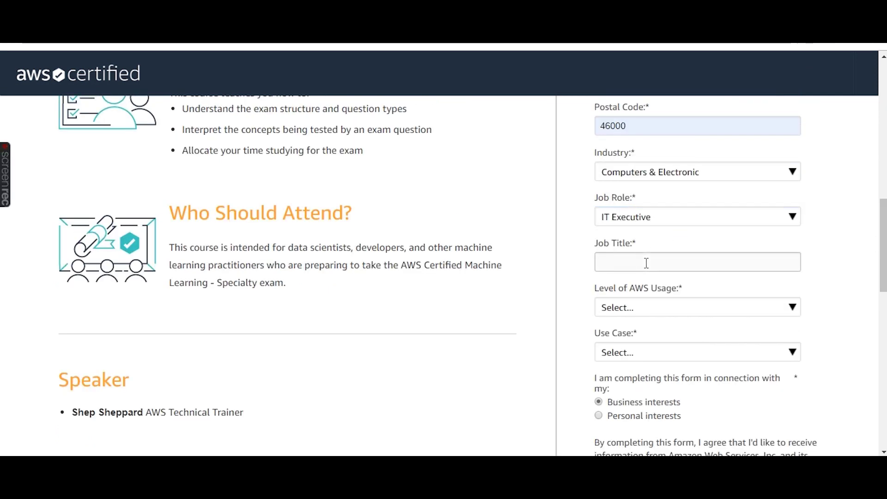
text(IT )
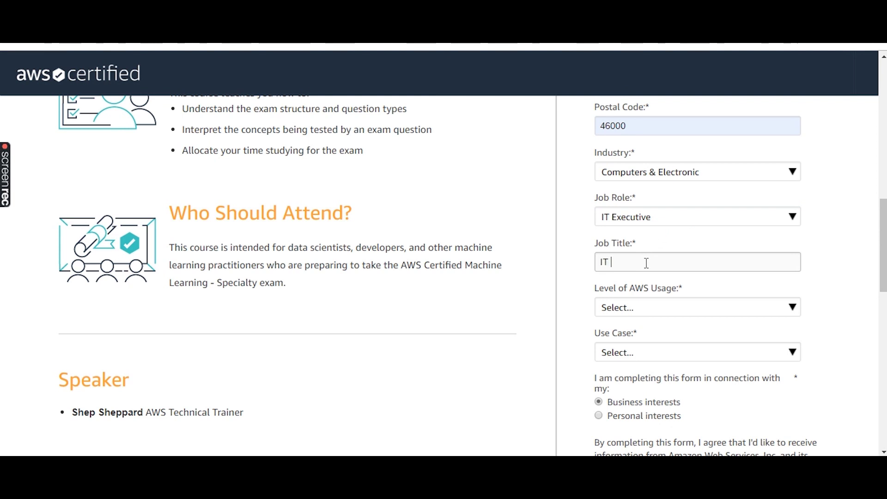
text(EXE)
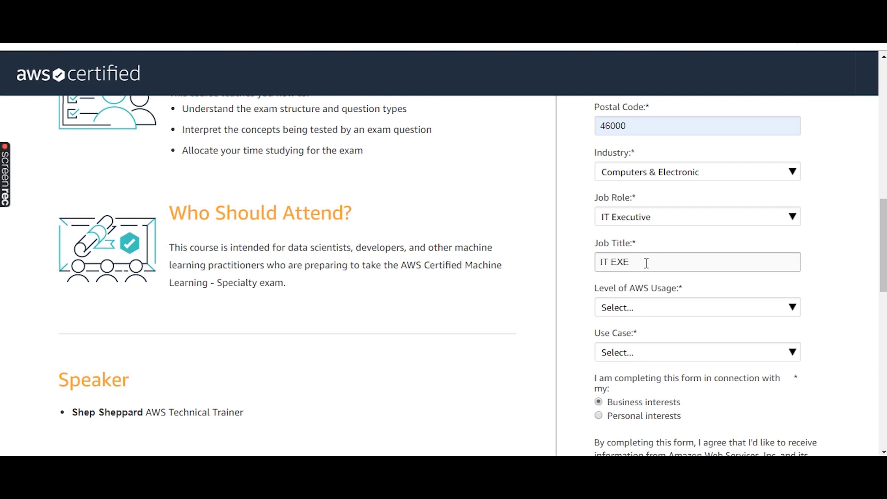
text(CTIVE)
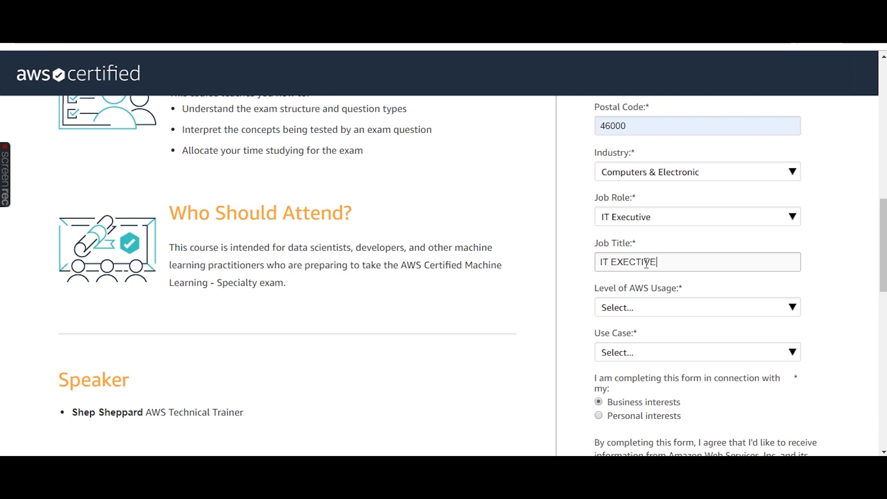
Set the level of AWS usage to Evaluating/experimenting with AWS and the use case to Learning & Certification.
click(640, 309)
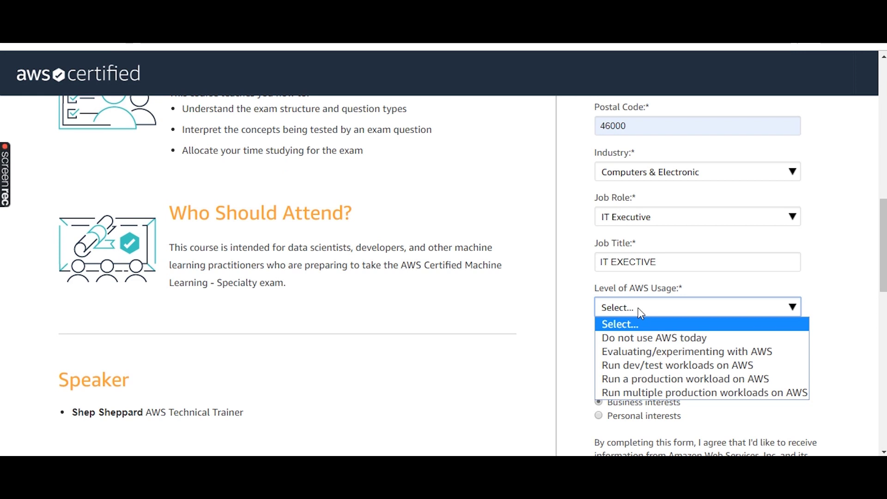
click(629, 347)
drag(883, 240, 883, 276)
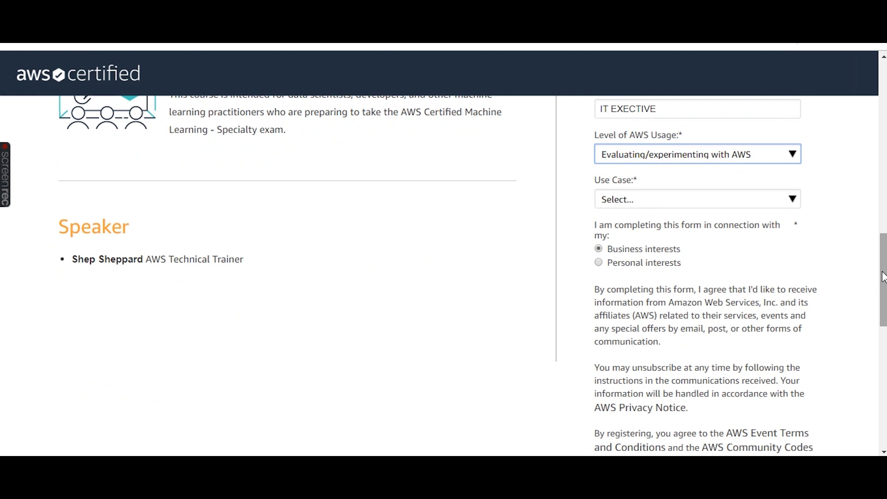
click(716, 199)
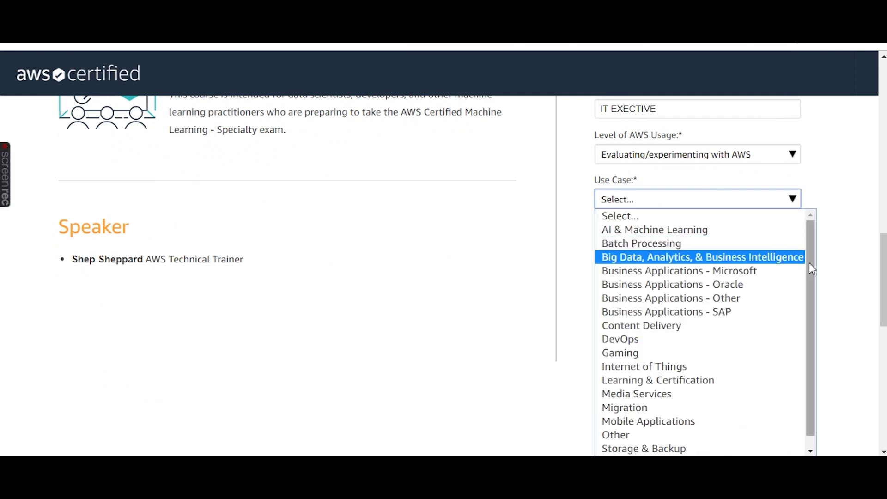
drag(810, 262, 818, 316)
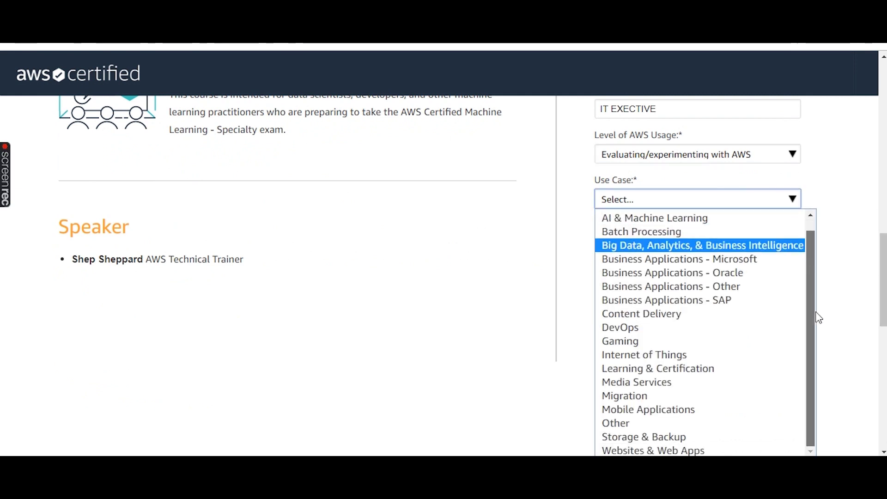
drag(815, 312, 808, 225)
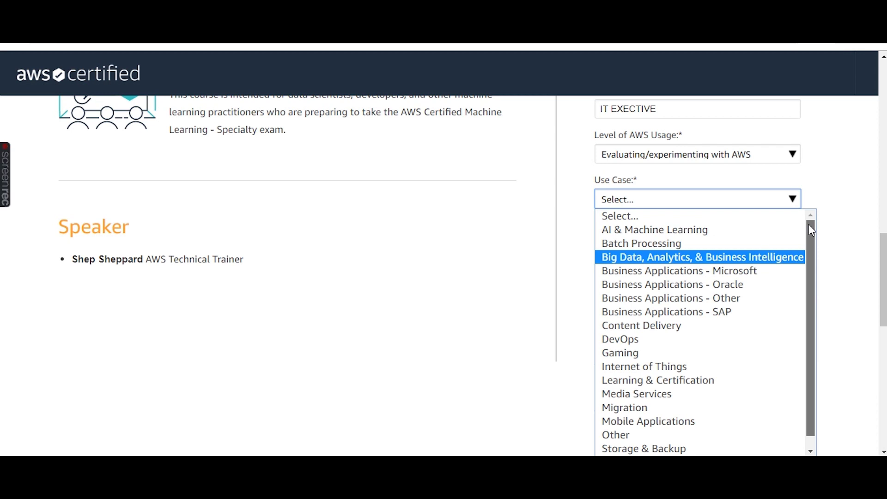
drag(807, 243, 807, 280)
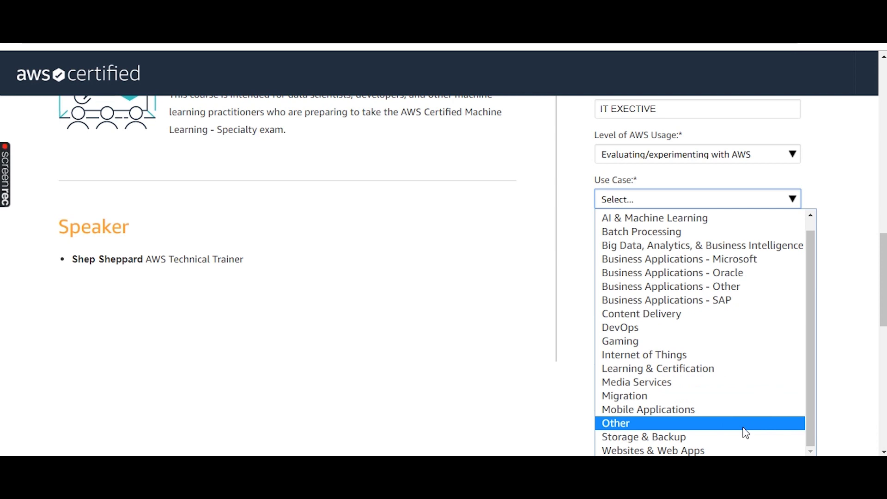
drag(809, 363, 805, 316)
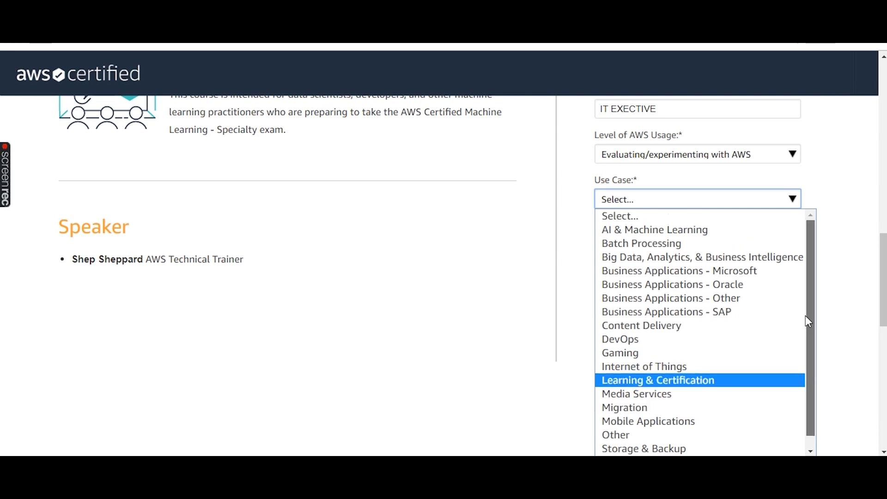
click(757, 387)
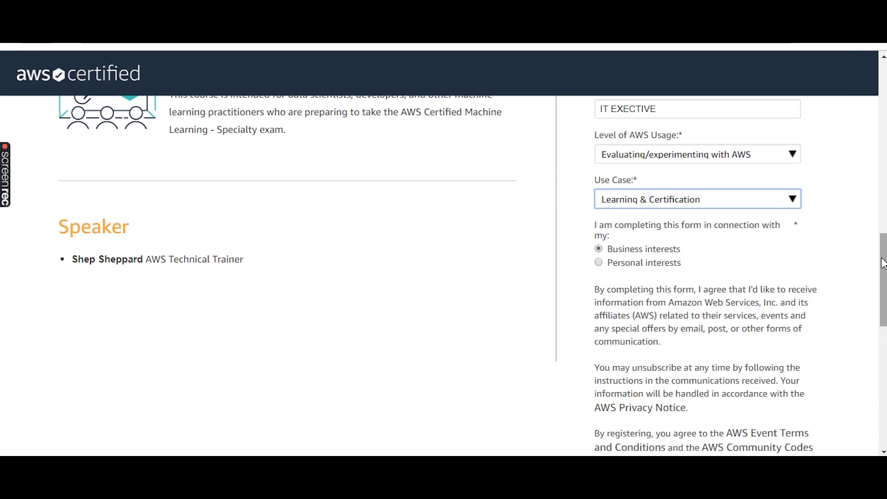
Mark the form as connected with business interests and submit the webinar registration.
drag(882, 263, 882, 292)
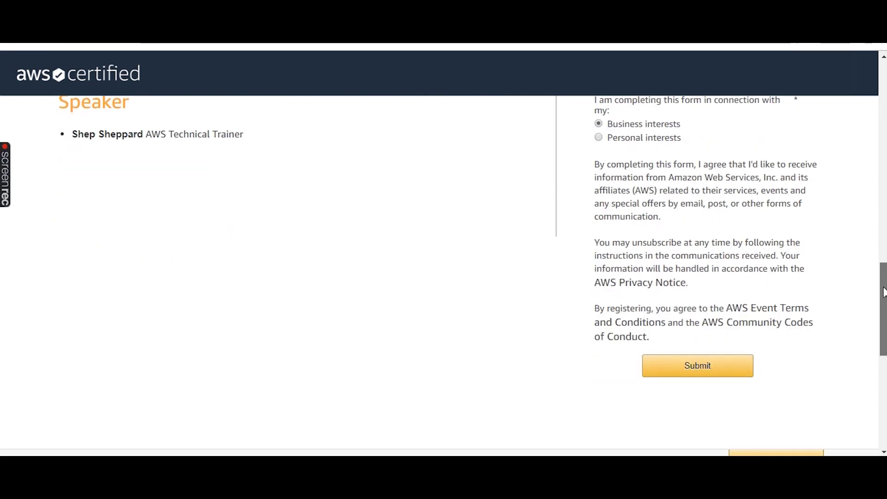
click(598, 138)
click(598, 124)
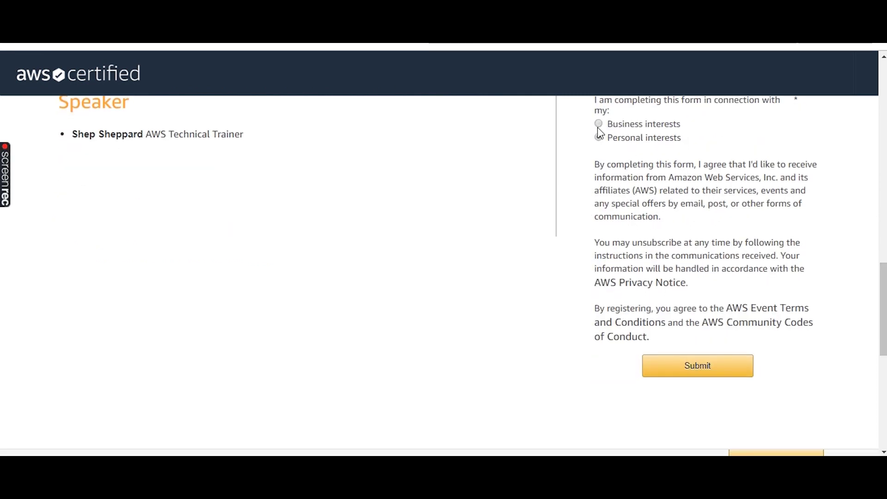
click(668, 365)
mouse_move(874, 314)
mouse_down()
mouse_move(884, 325)
mouse_move(884, 415)
mouse_move(883, 319)
mouse_up()
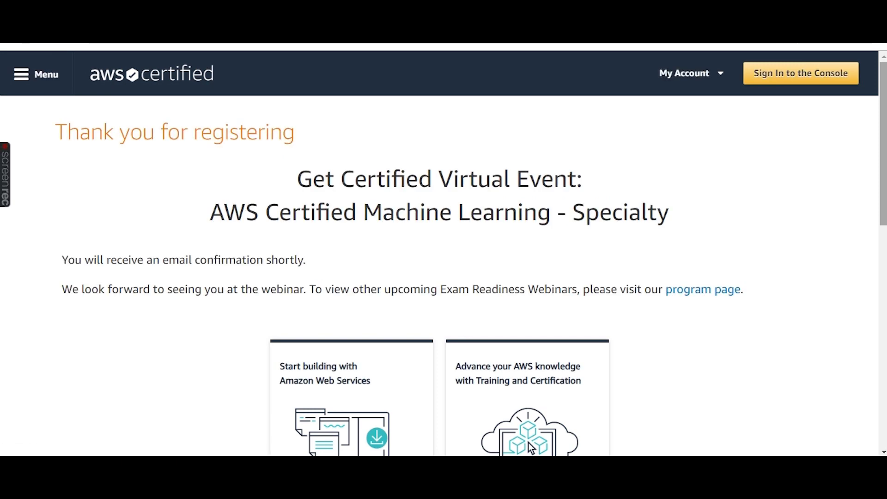
Go from the registration confirmation to the AWS Training and Certification page.
drag(884, 189, 881, 238)
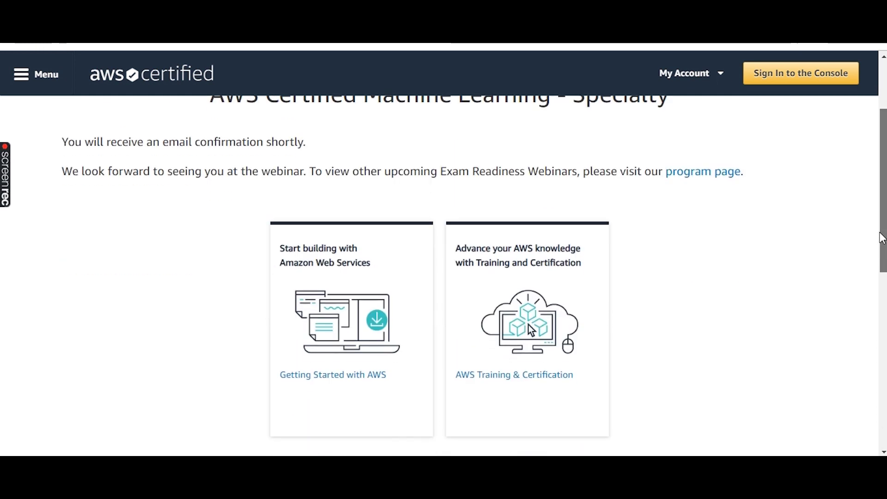
drag(881, 238, 880, 250)
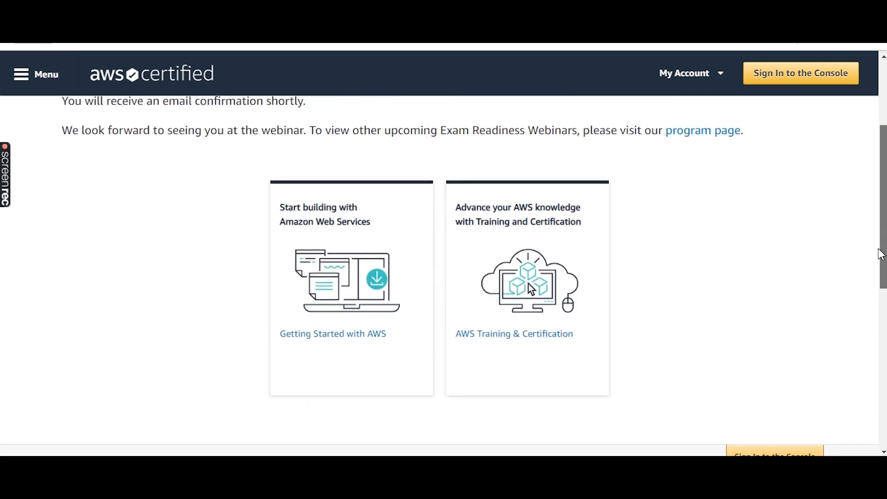
click(331, 336)
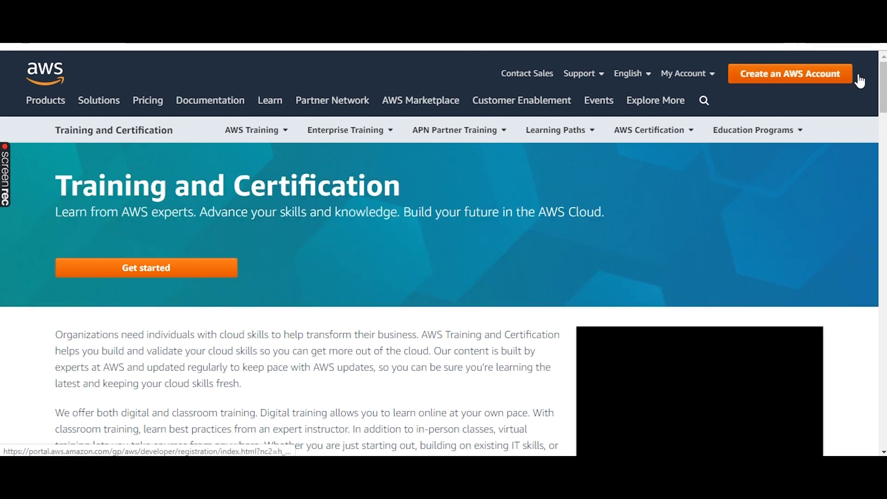
Get started with AWS training and open the page for signing in or creating a training account.
mouse_move(883, 81)
mouse_down()
mouse_move(883, 135)
mouse_move(883, 82)
mouse_up()
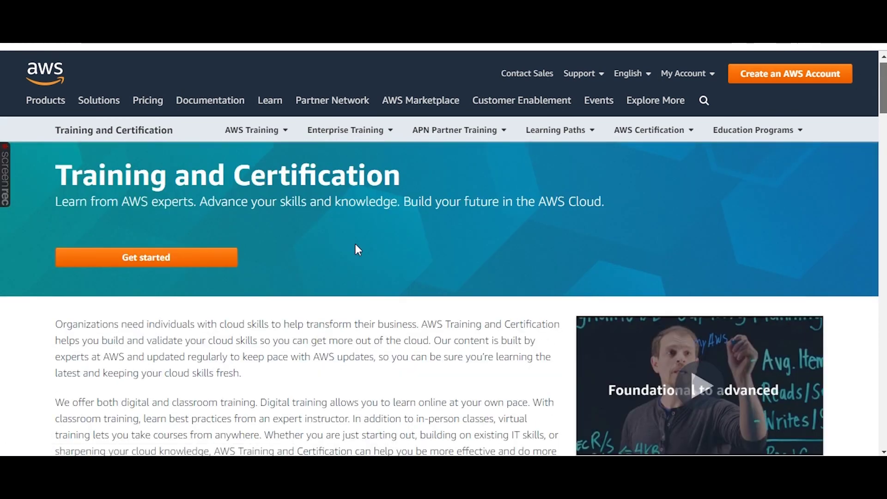
click(170, 263)
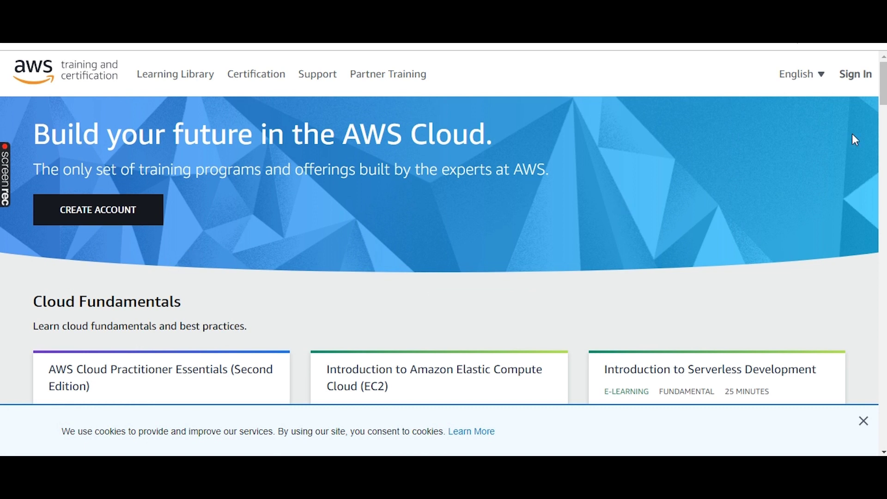
drag(881, 84, 881, 82)
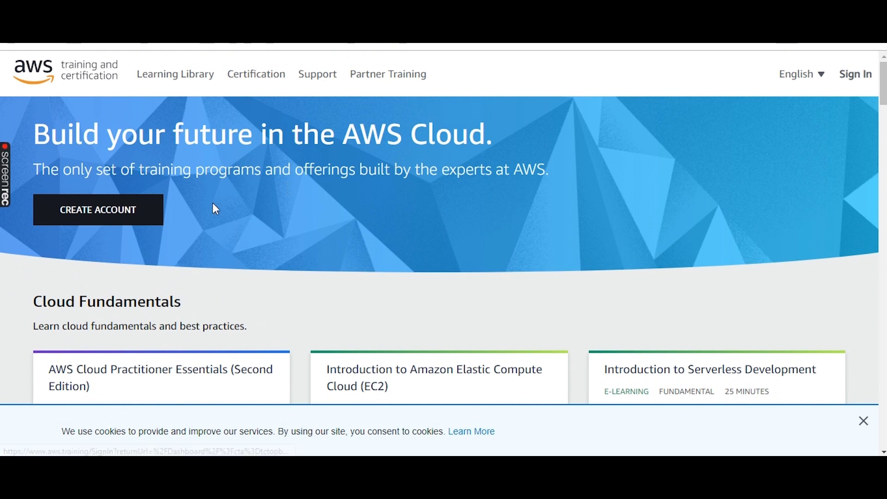
click(134, 213)
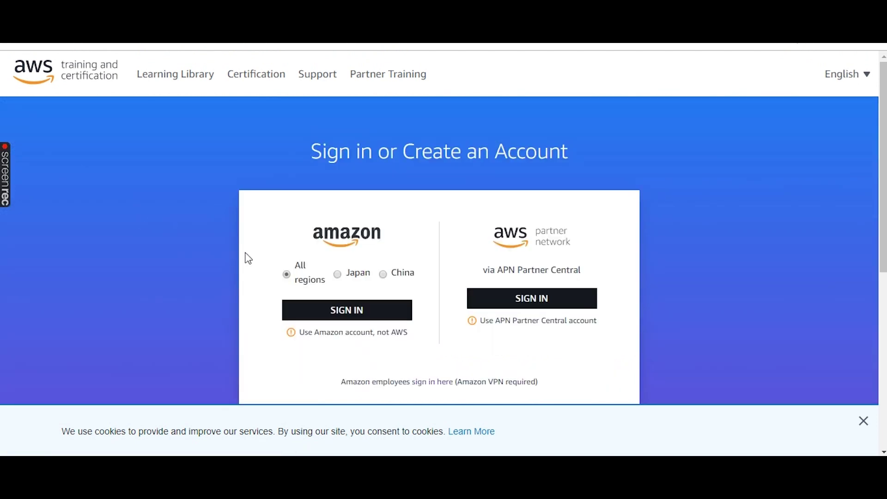
Try to sign in with the Amazon account for all regions, entering the account e-mail and password.
click(336, 303)
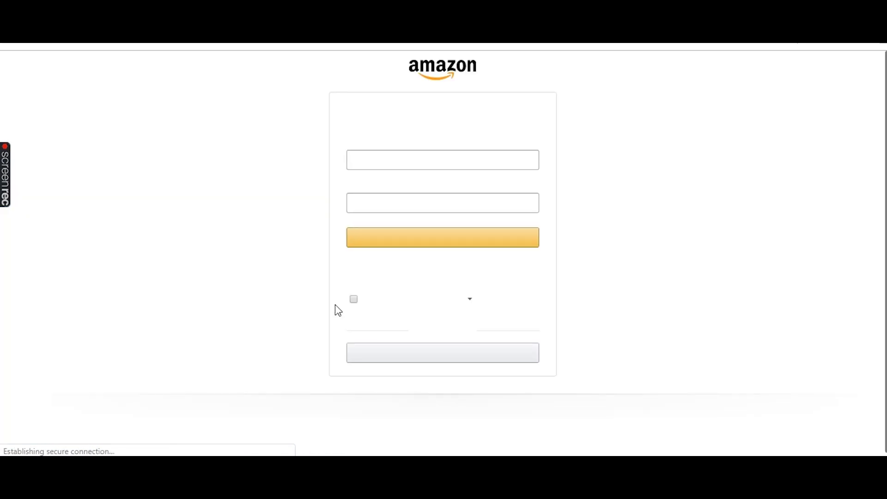
click(401, 161)
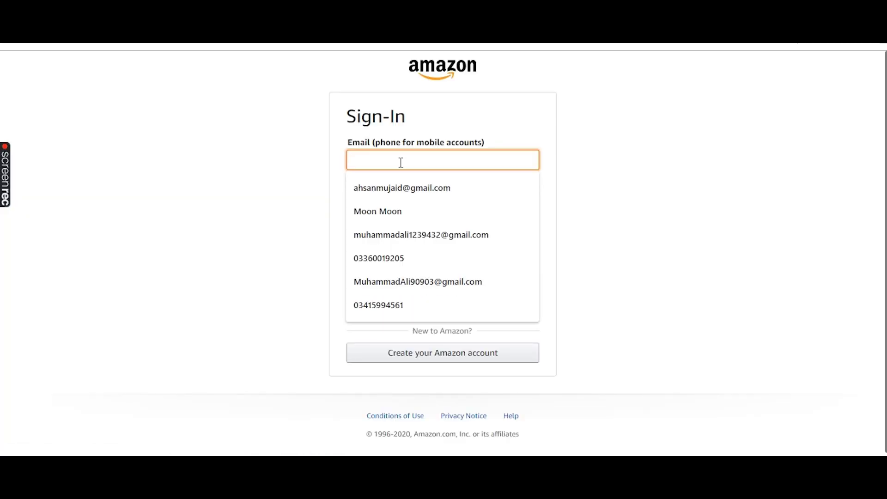
click(394, 188)
click(389, 193)
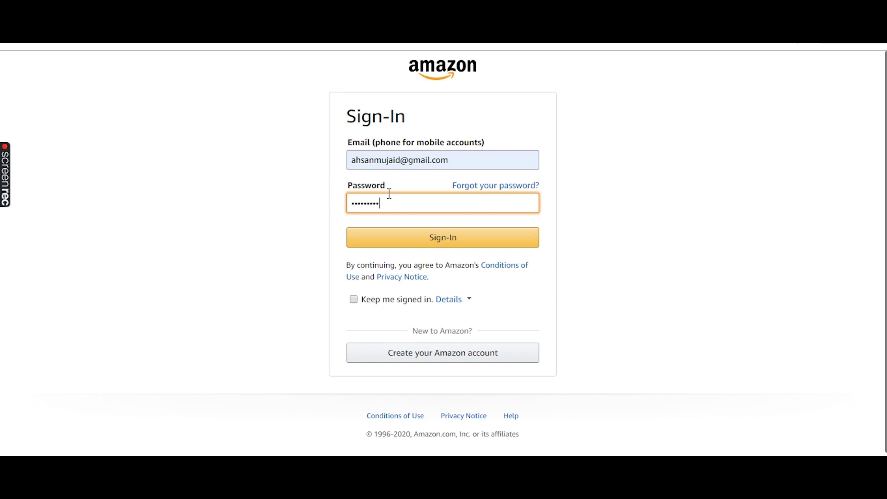
text(**************)
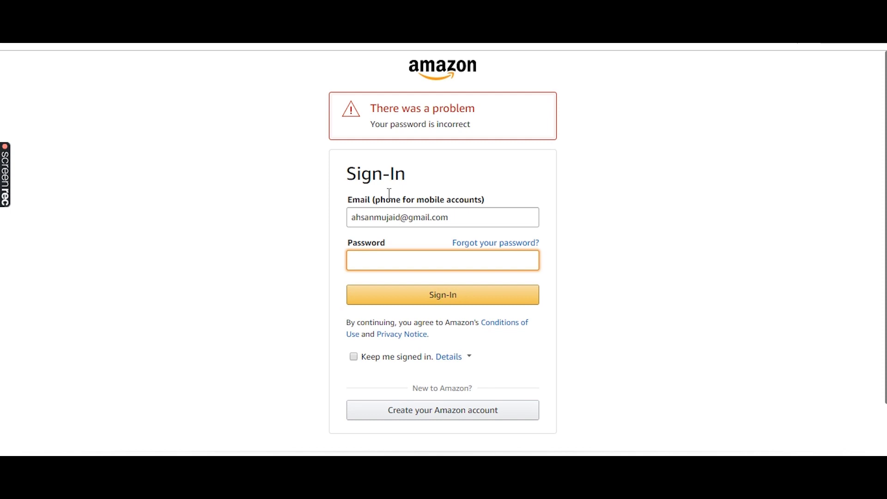
text(••••••)
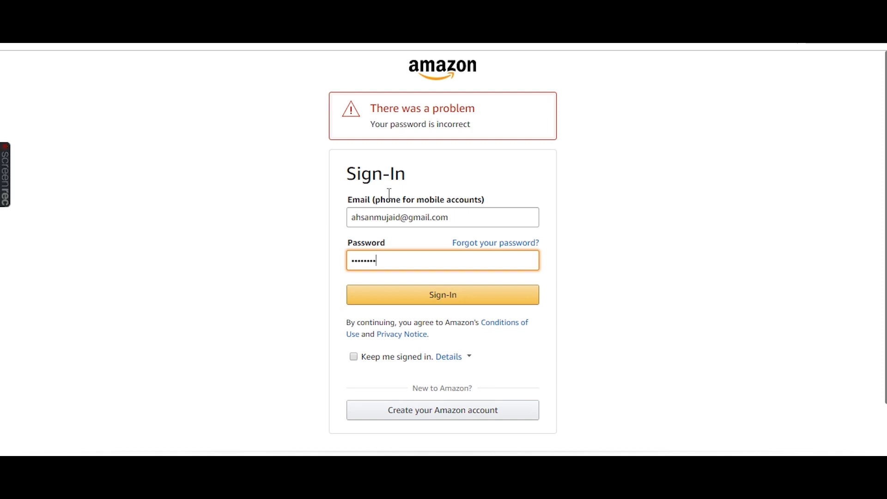
key(Return)
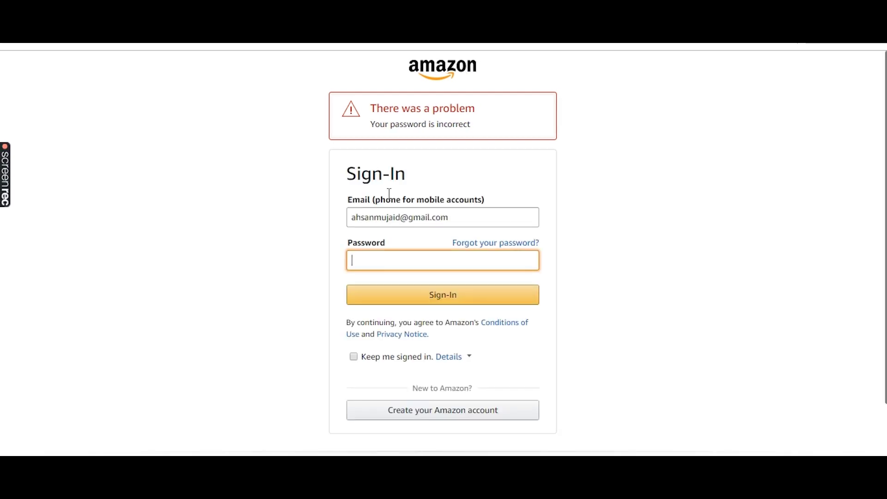
Request password assistance for the account's e-mail and submit the characters shown in the verification puzzle.
click(491, 251)
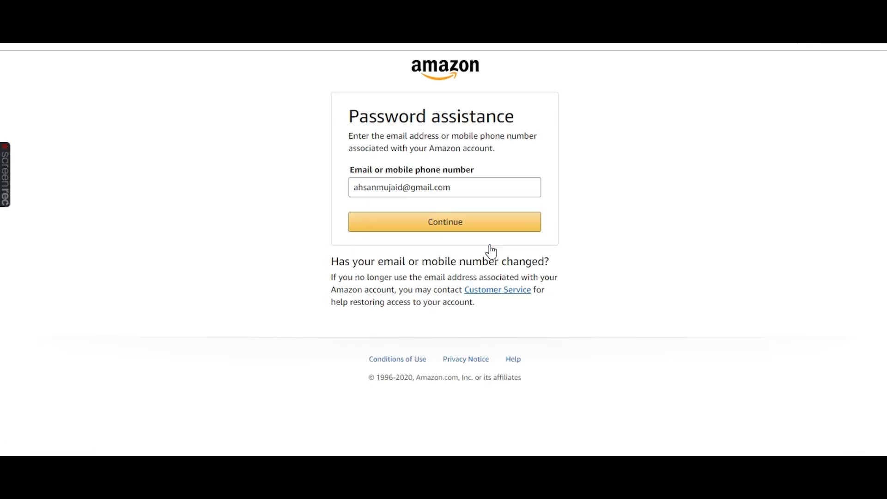
click(474, 236)
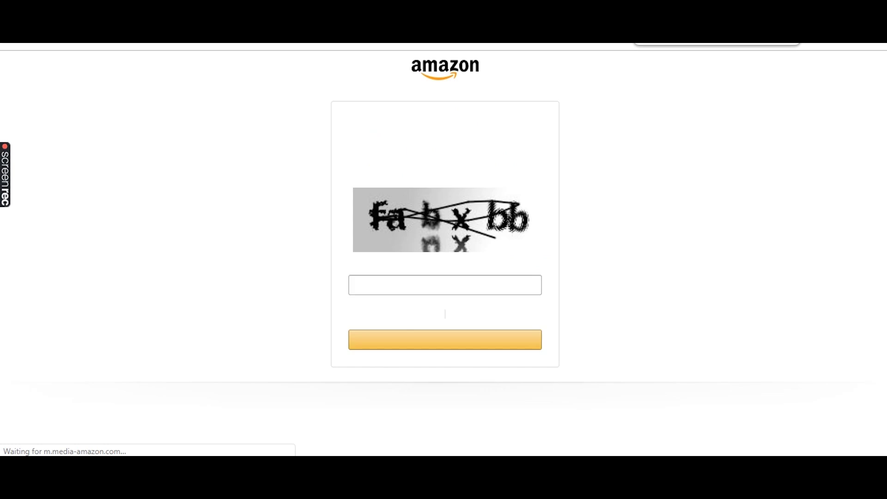
click(476, 287)
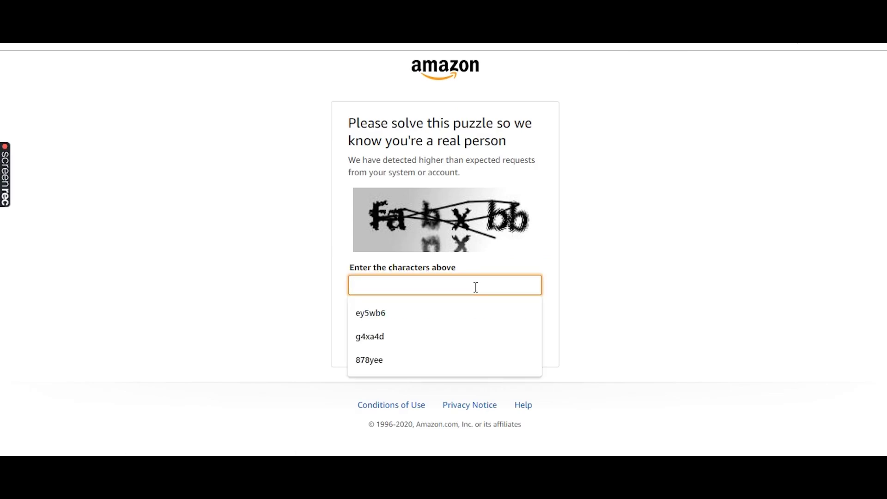
text(Fab)
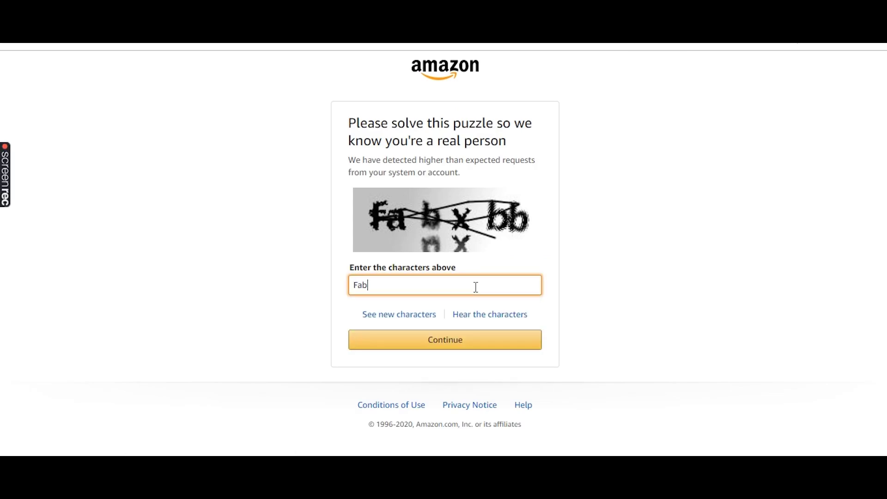
text(xbb)
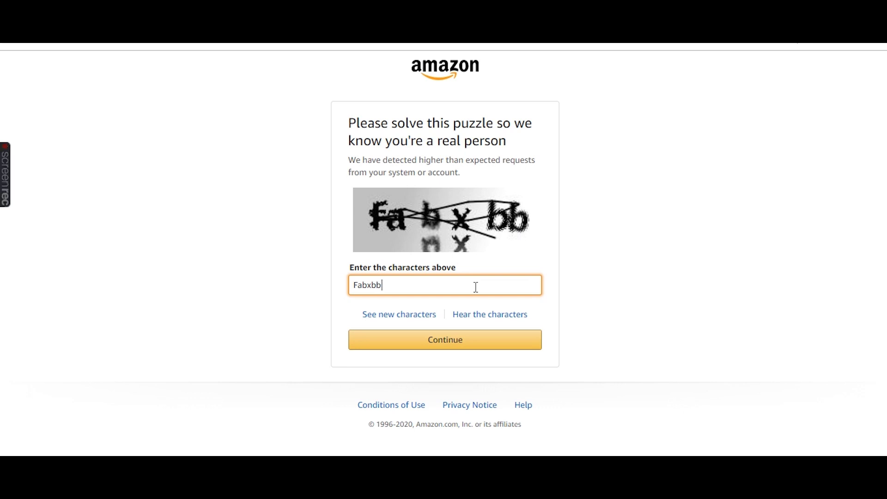
click(437, 343)
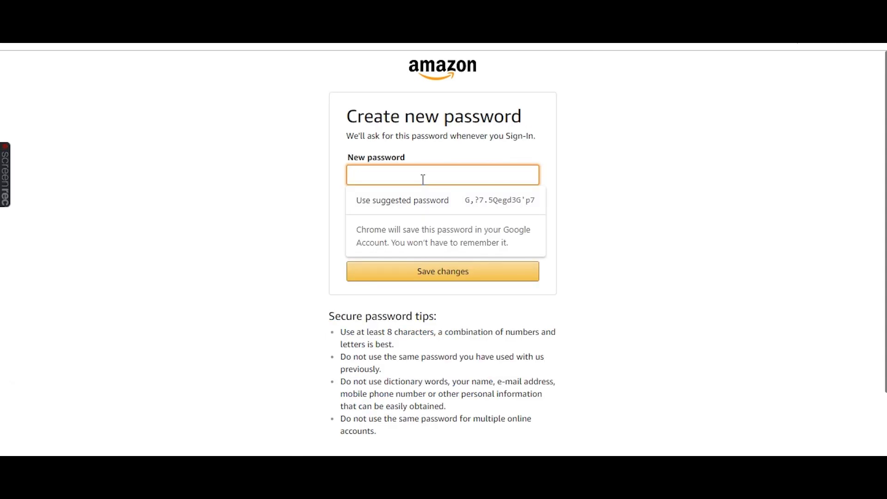
Enter and re-enter a new account password, save it, and dismiss the browser's offer to store it.
text(a)
text(•••••••)
key(Tab)
text(••••••••)
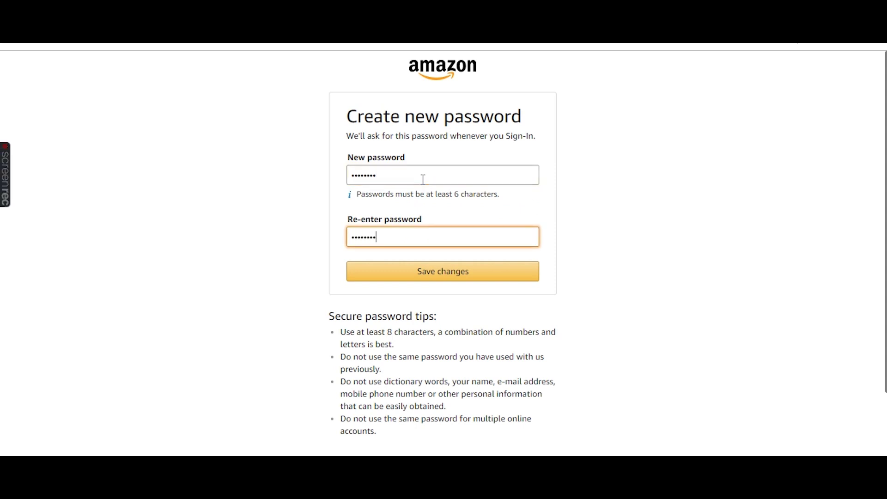
click(432, 273)
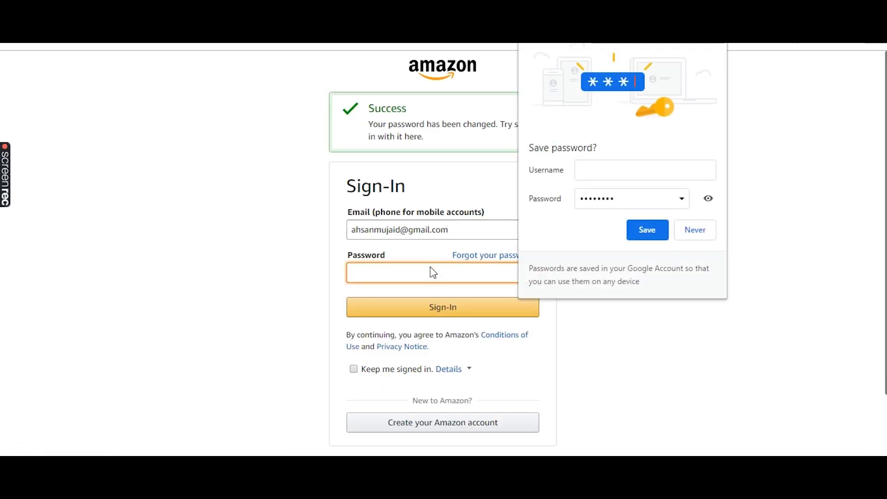
click(717, 38)
Sign in to the Amazon account with the new password and dismiss the browser's offer to store it.
text(•••••••)
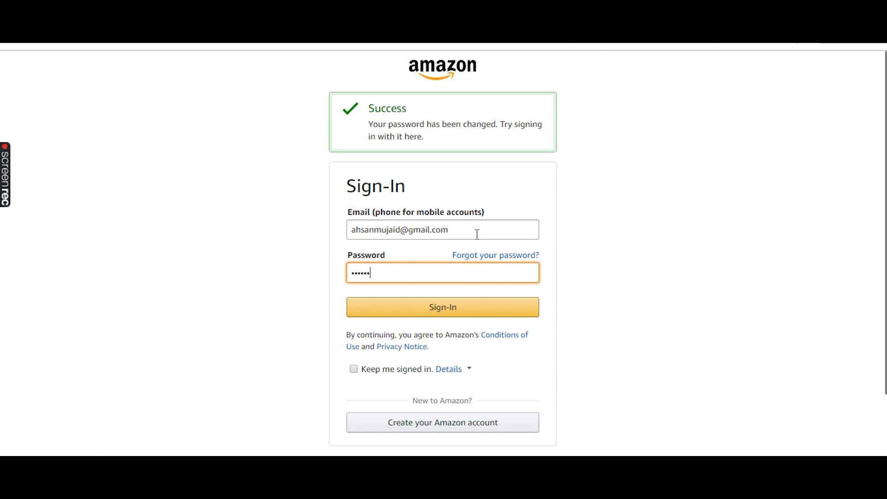
text(•)
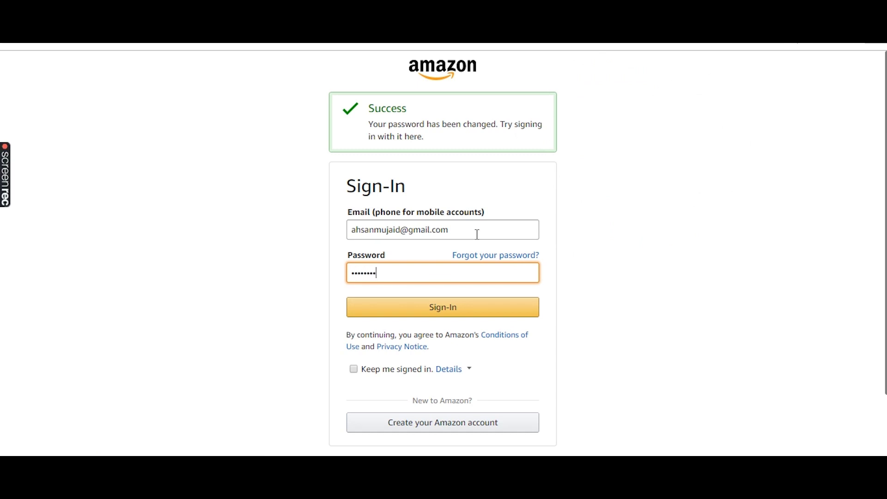
click(430, 318)
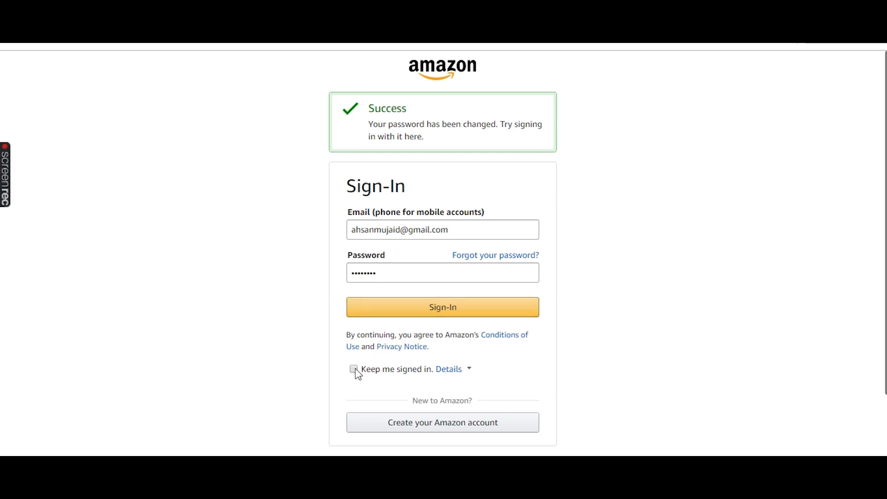
click(431, 306)
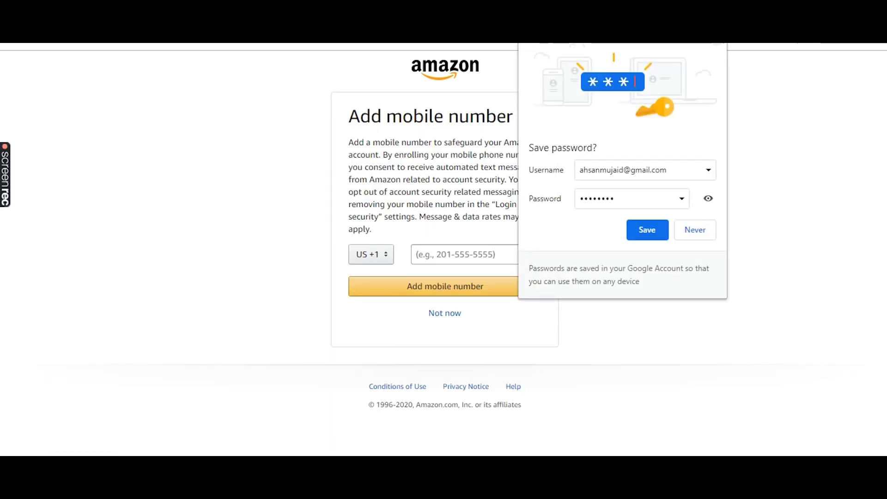
key(Escape)
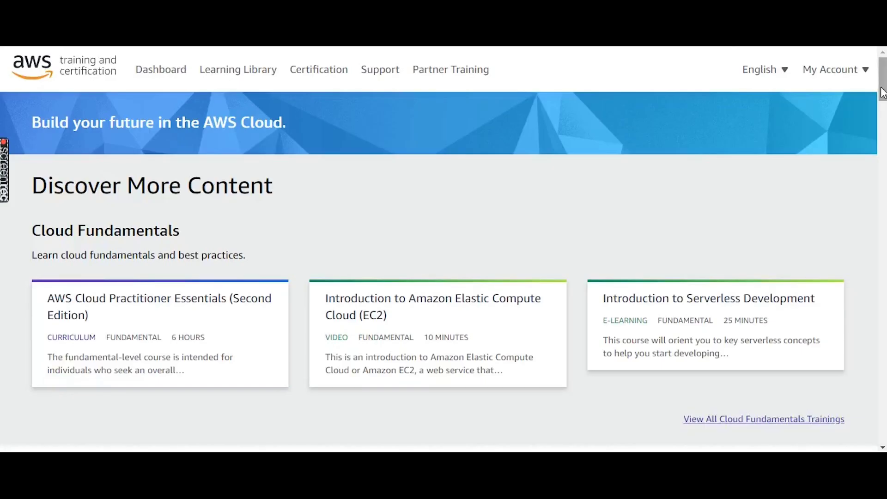
Look through the training categories under Discover More Content, from Cloud Fundamentals to Certification Exam Readiness.
drag(883, 93, 882, 113)
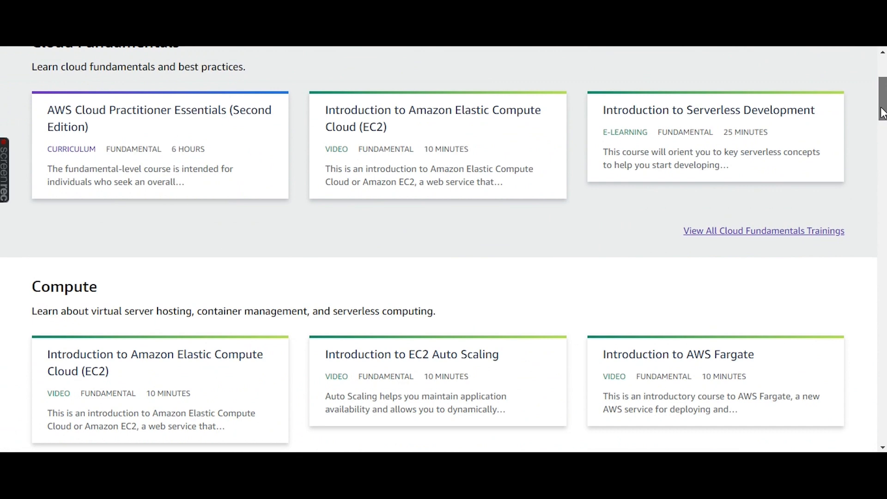
drag(883, 113, 883, 130)
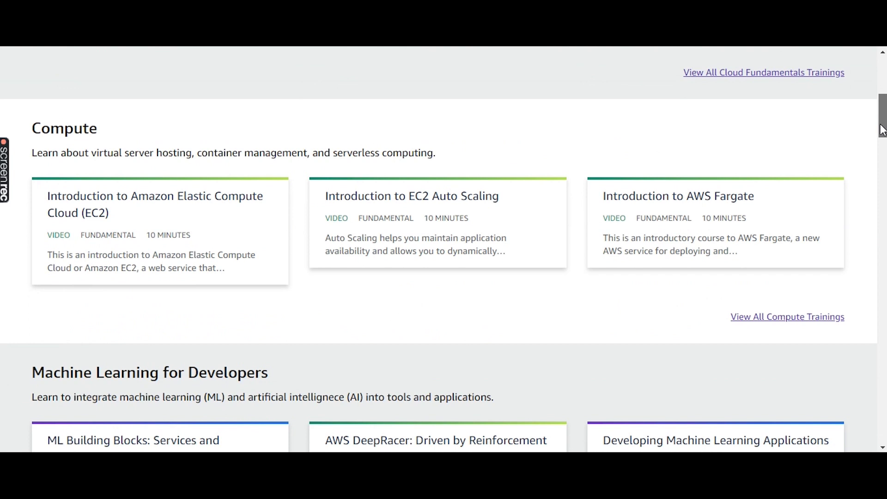
drag(883, 130, 882, 176)
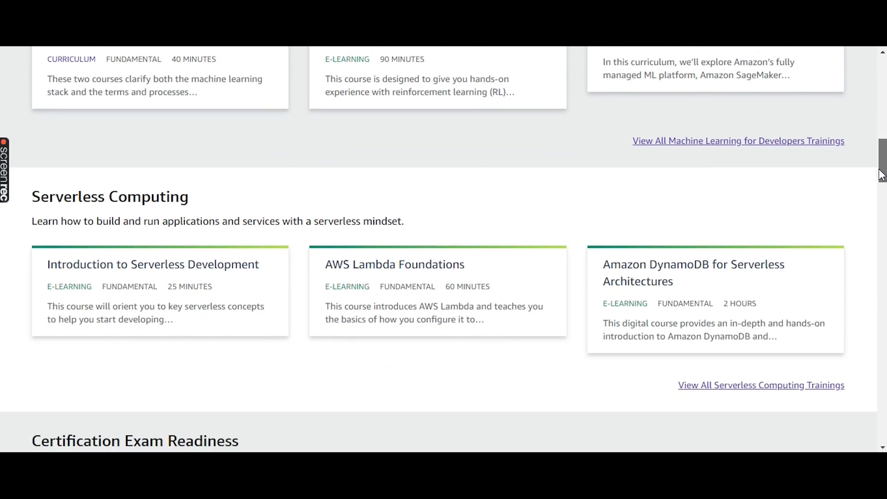
drag(882, 175, 879, 208)
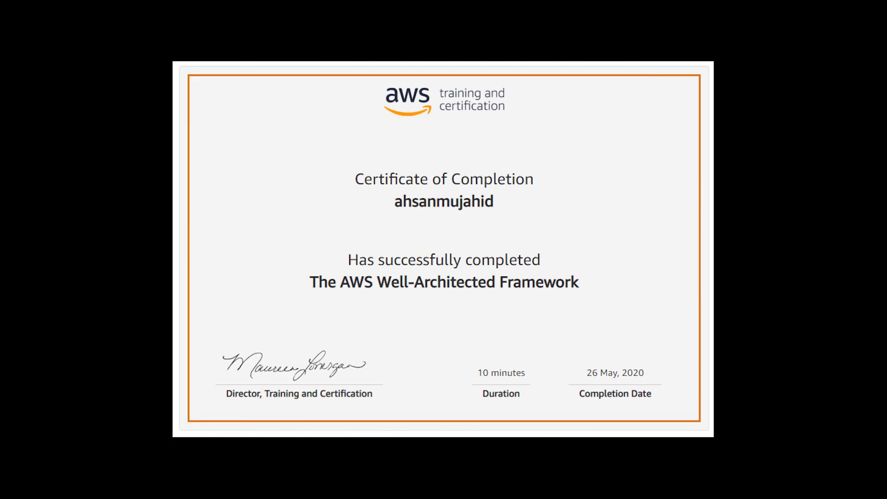